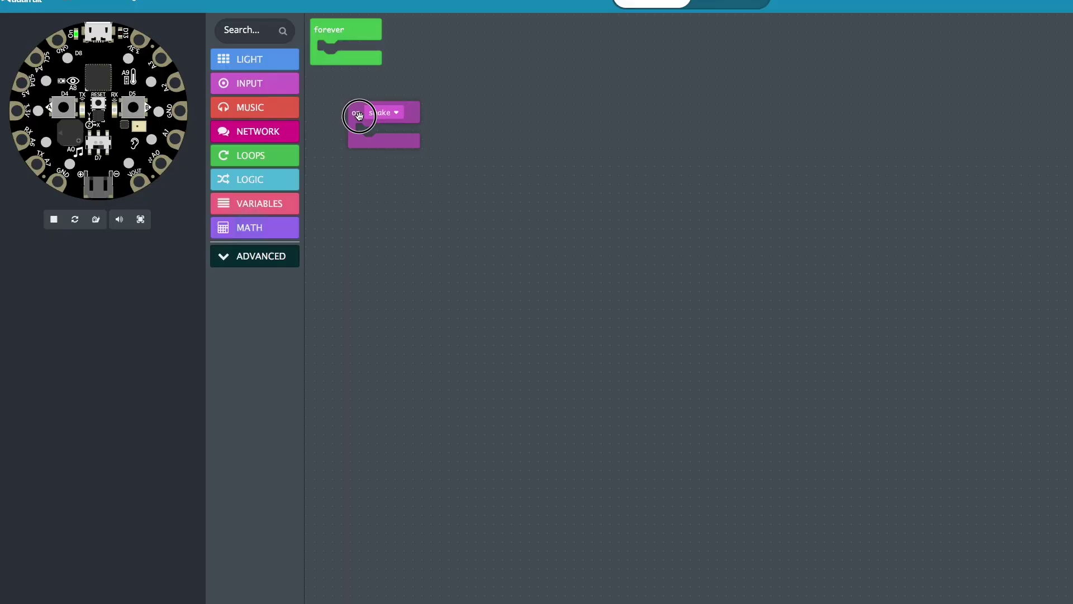
Add an acceleration reading block to the workspace, keeping the x axis
{"action": "left_click", "coordinate": [272, 84]}
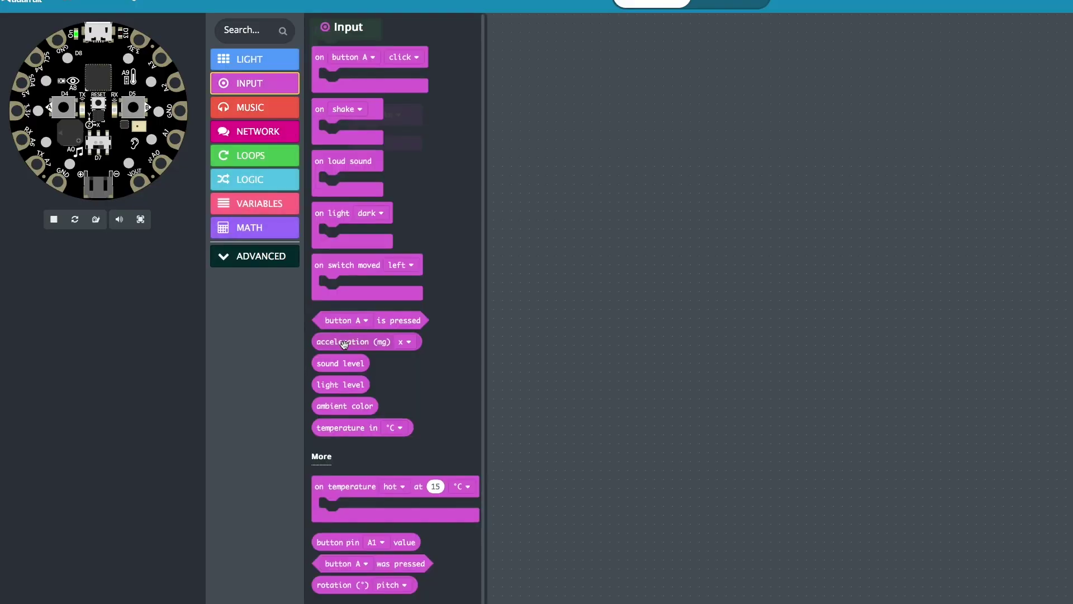
{"action": "left_click_drag", "start_coordinate": [344, 344], "coordinate": [374, 204]}
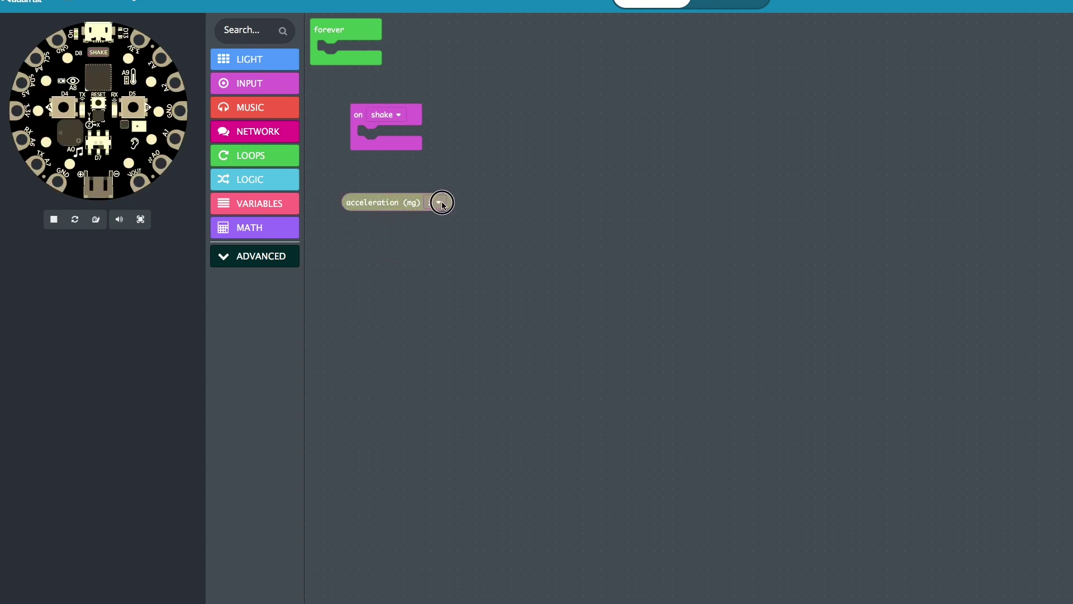
{"action": "left_click", "coordinate": [440, 204]}
{"action": "left_click", "coordinate": [448, 181]}
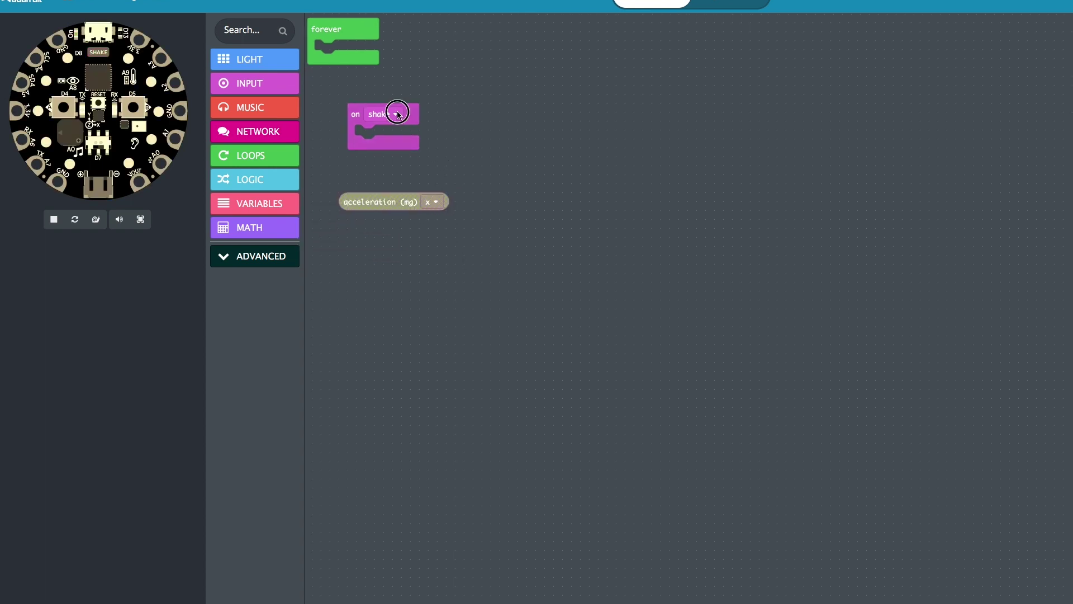
Switch the gesture event from shake to 3g, then to 6g
{"action": "left_click", "coordinate": [397, 114]}
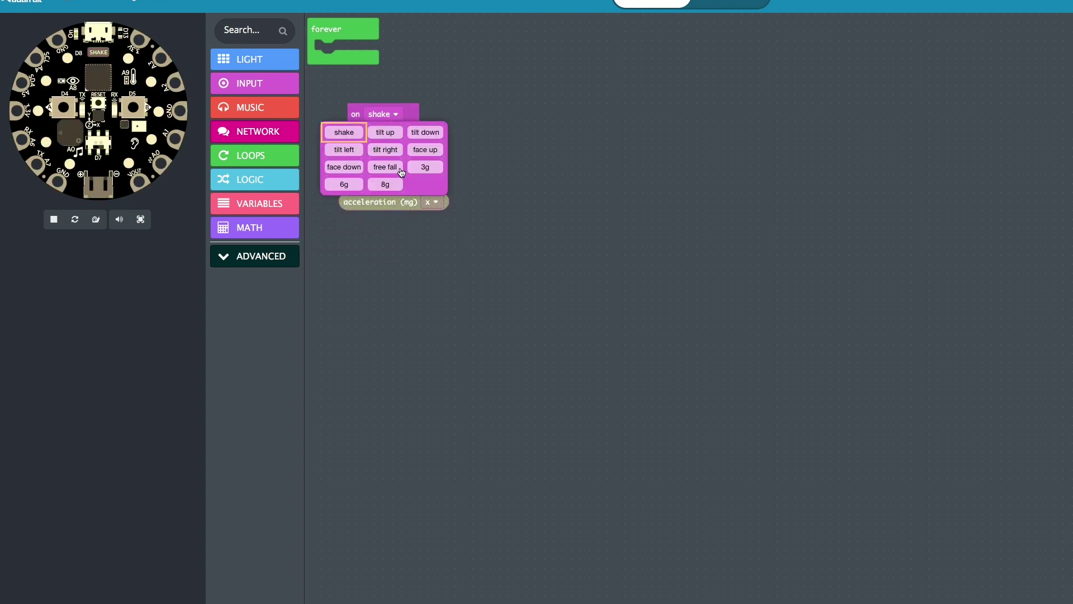
{"action": "left_click", "coordinate": [426, 168]}
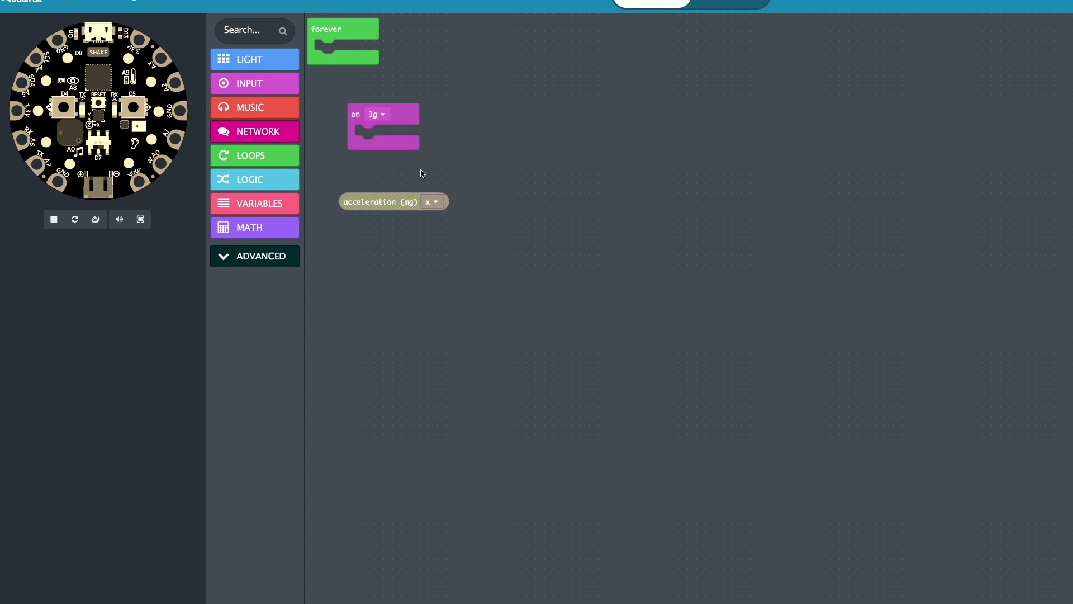
{"action": "left_click", "coordinate": [385, 117]}
{"action": "left_click", "coordinate": [339, 185]}
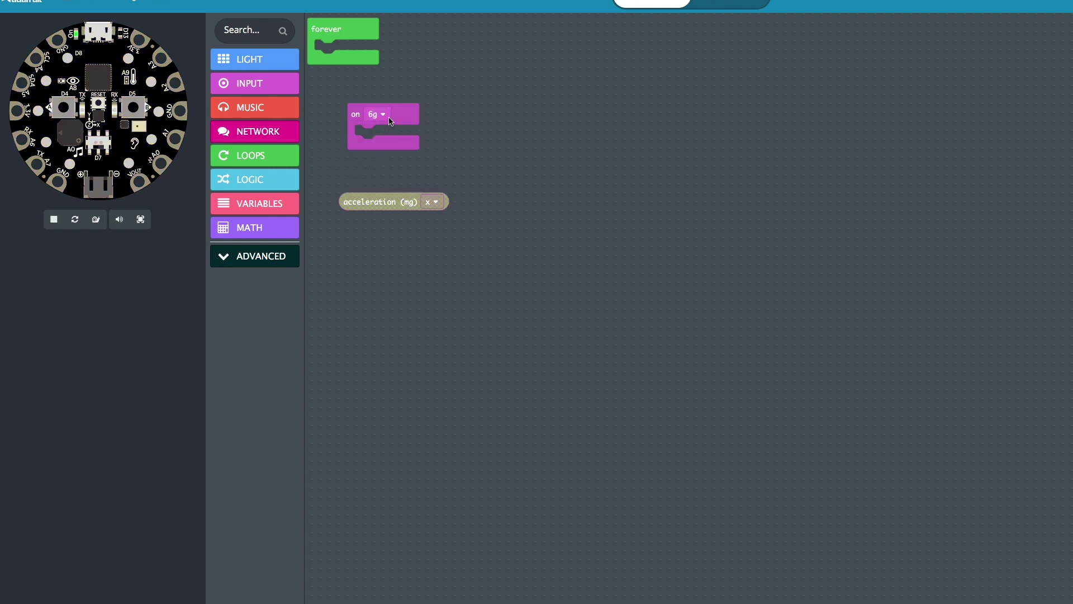
Delete the stray acceleration block and set the gesture event back to 3g
{"action": "left_click", "coordinate": [382, 199]}
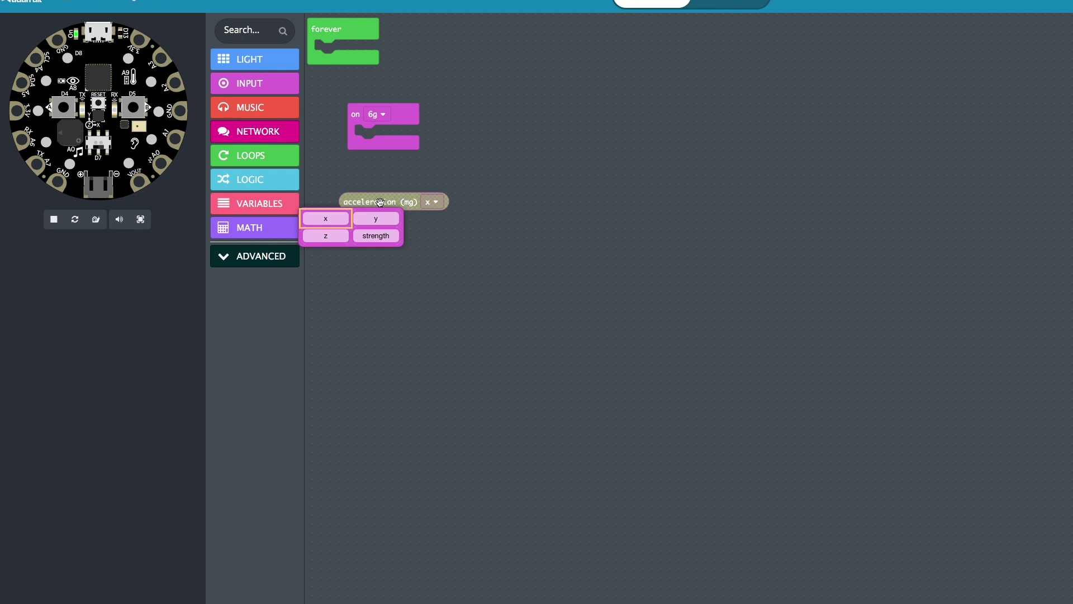
{"action": "right_click", "coordinate": [380, 203]}
{"action": "left_click", "coordinate": [403, 240]}
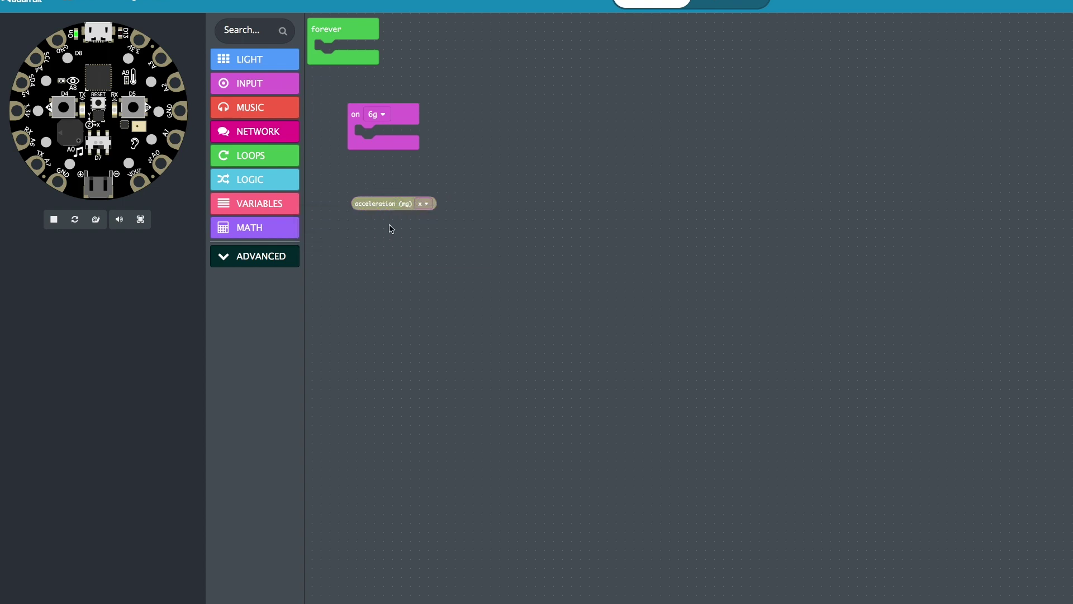
{"action": "left_click", "coordinate": [383, 115]}
{"action": "left_click", "coordinate": [414, 170]}
{"action": "type", "text": "punch"}
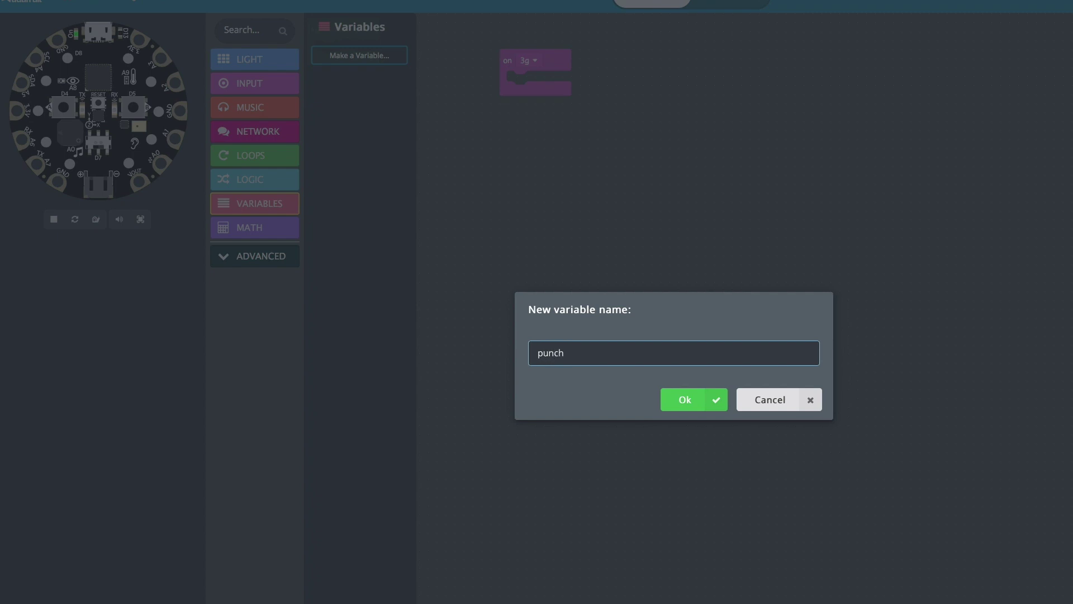
Create the punch and set variables; add 'set punch to 0' and a 'set reps' block to forever
{"action": "key", "text": "Return"}
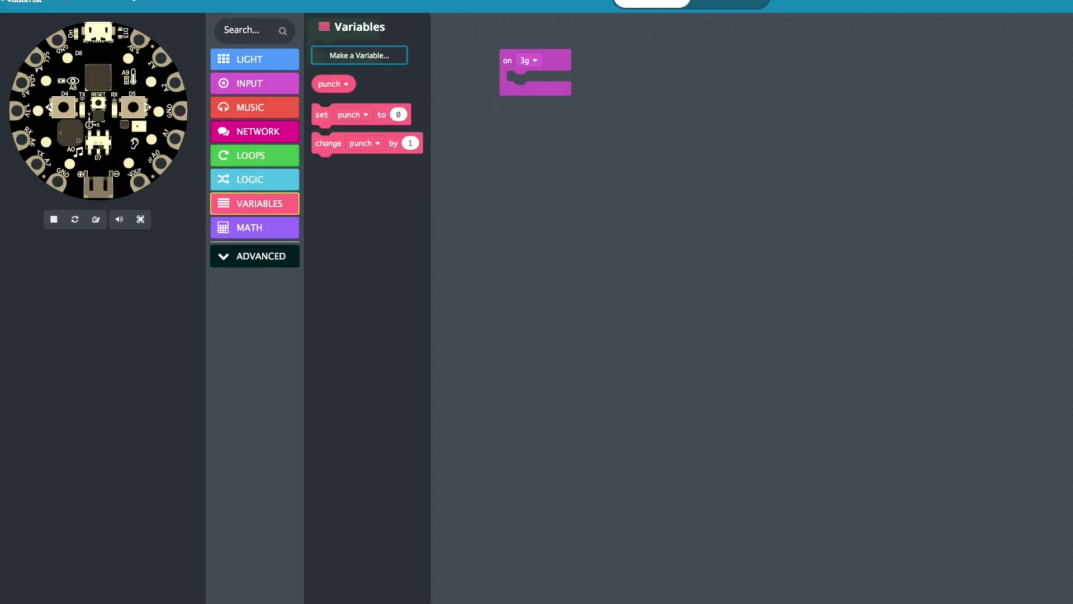
{"action": "left_click_drag", "start_coordinate": [322, 115], "coordinate": [325, 50]}
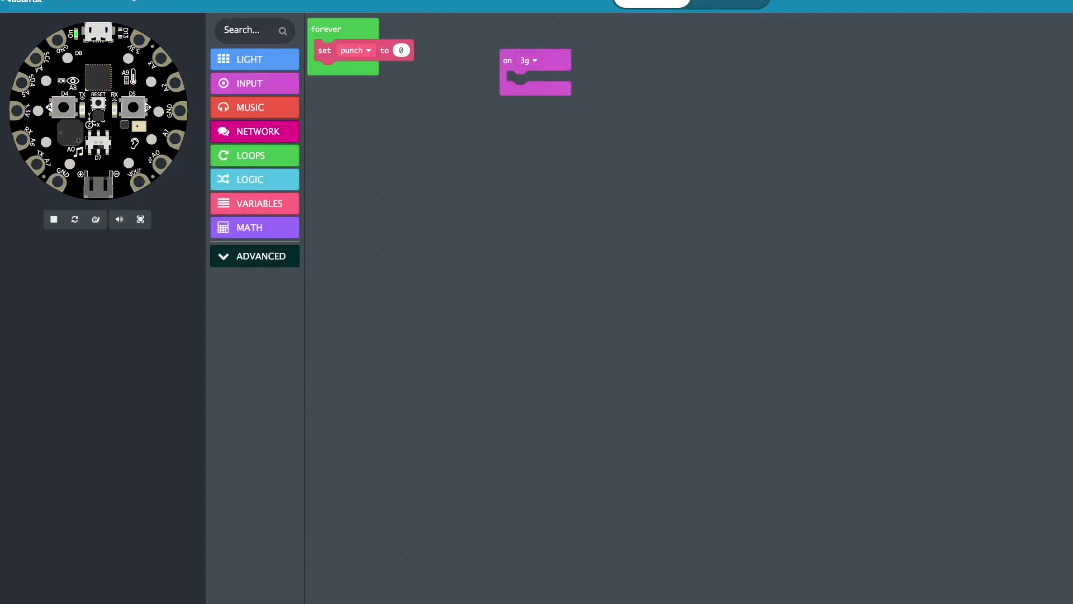
{"action": "type", "text": "sets"}
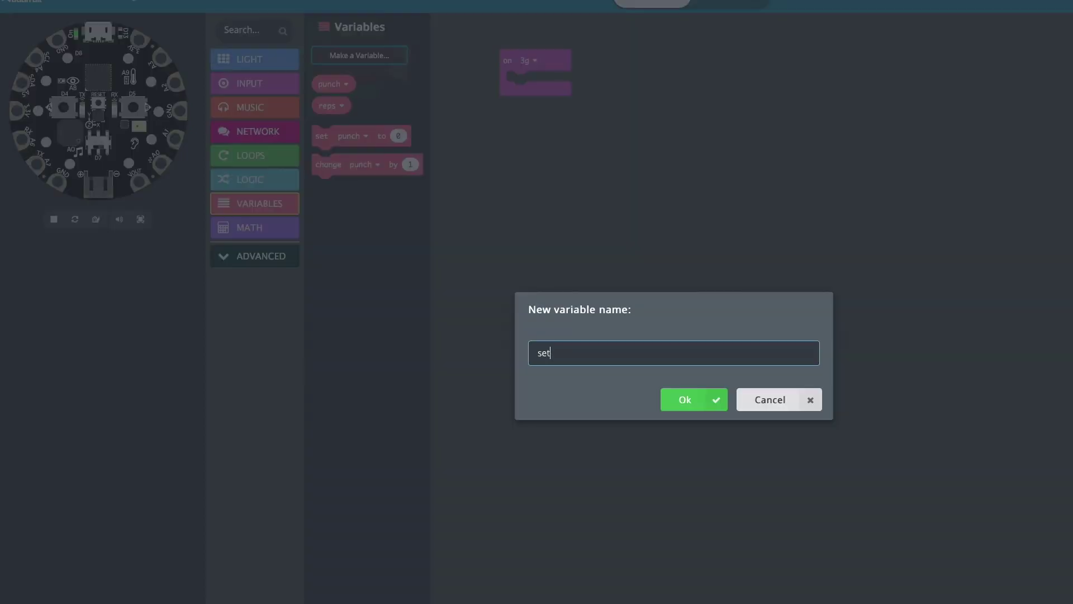
{"action": "key", "text": "Return"}
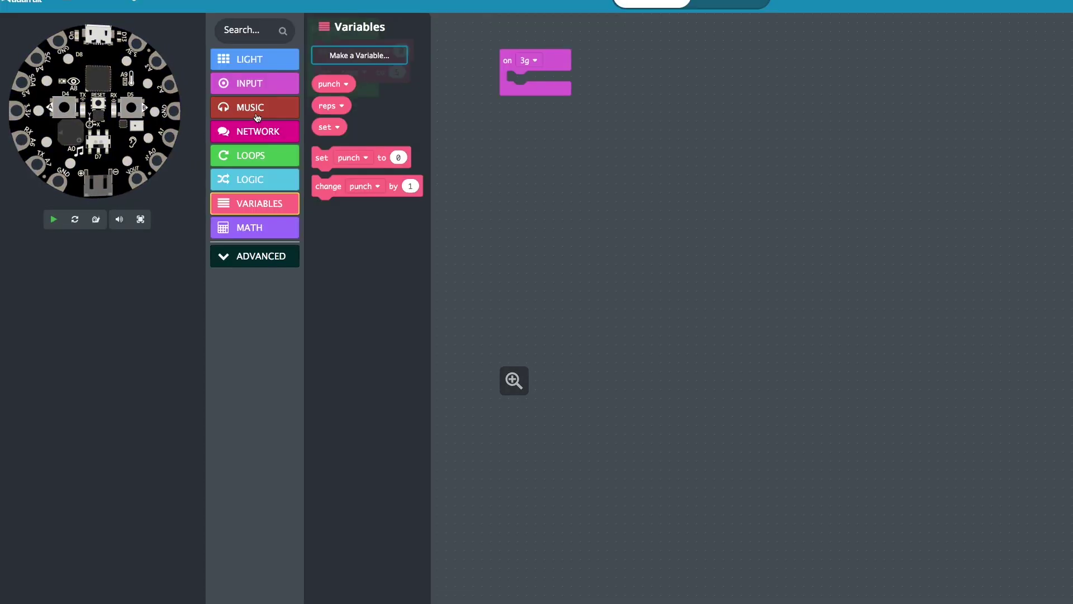
{"action": "left_click_drag", "start_coordinate": [333, 157], "coordinate": [338, 93]}
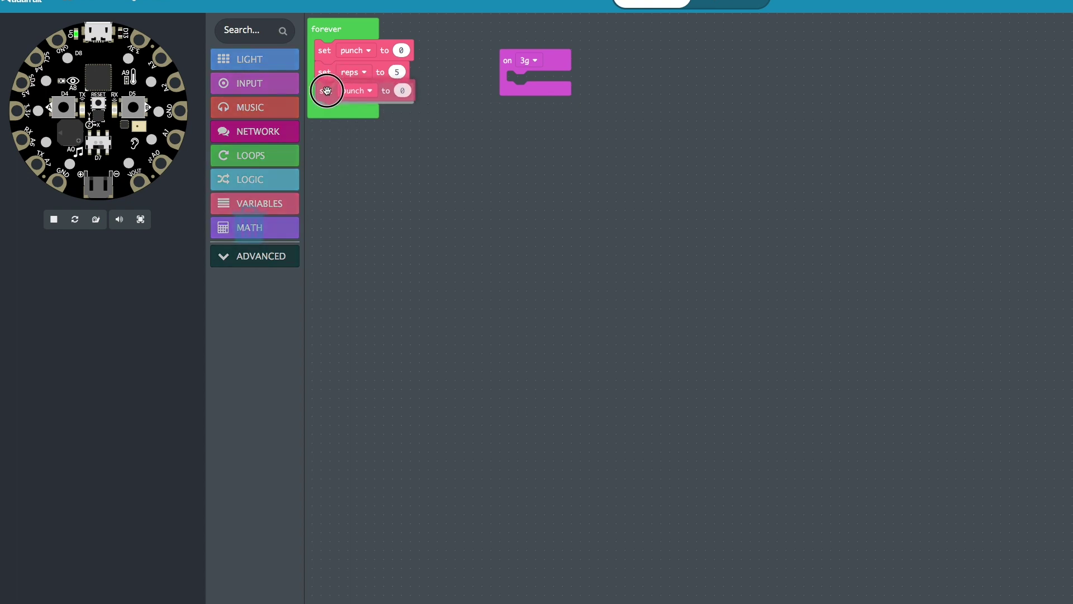
{"action": "left_click", "coordinate": [355, 93]}
{"action": "left_click", "coordinate": [316, 116]}
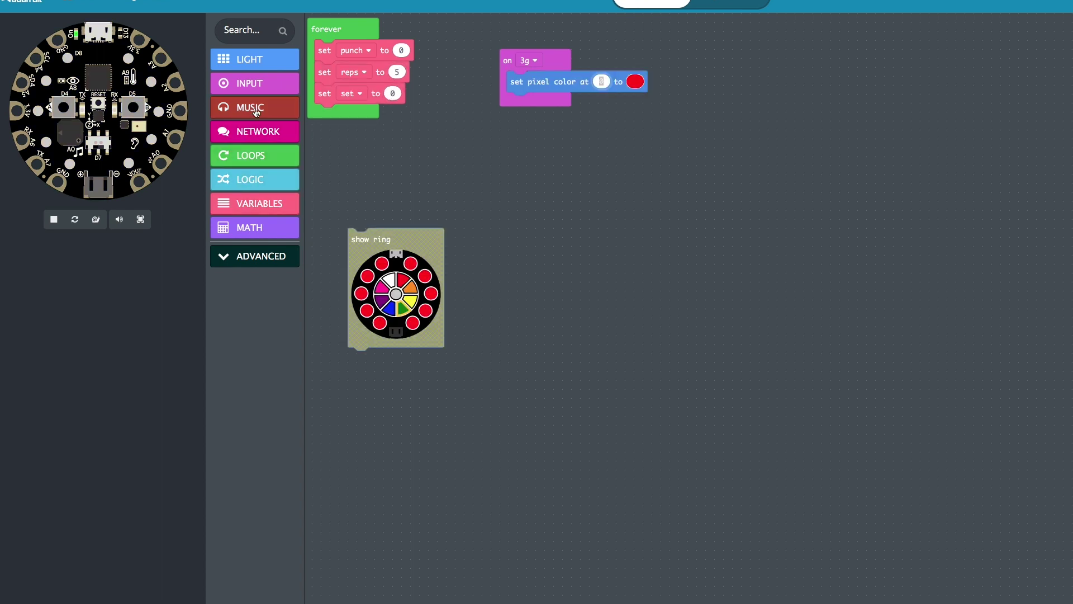
Use the punch variable as the pixel number in the 3g event
{"action": "left_click", "coordinate": [256, 85]}
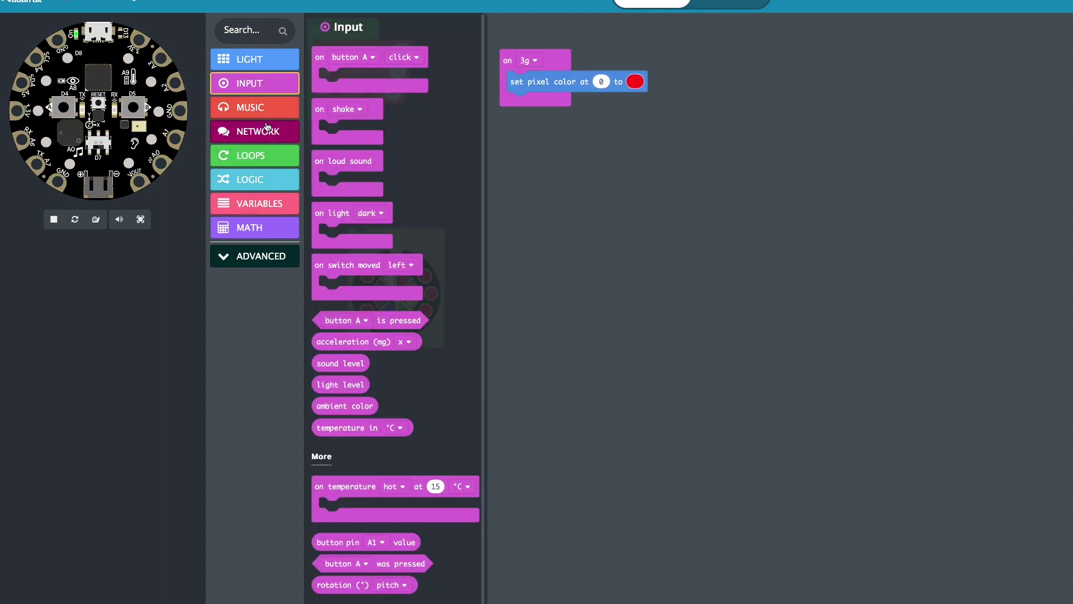
{"action": "left_click", "coordinate": [265, 206]}
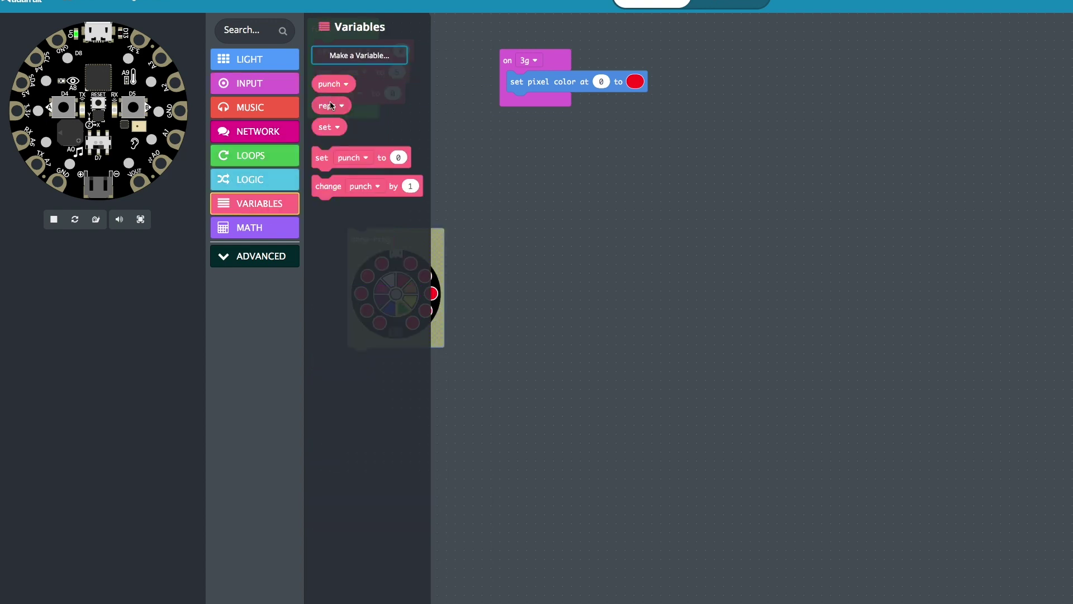
{"action": "left_click_drag", "start_coordinate": [329, 87], "coordinate": [473, 94]}
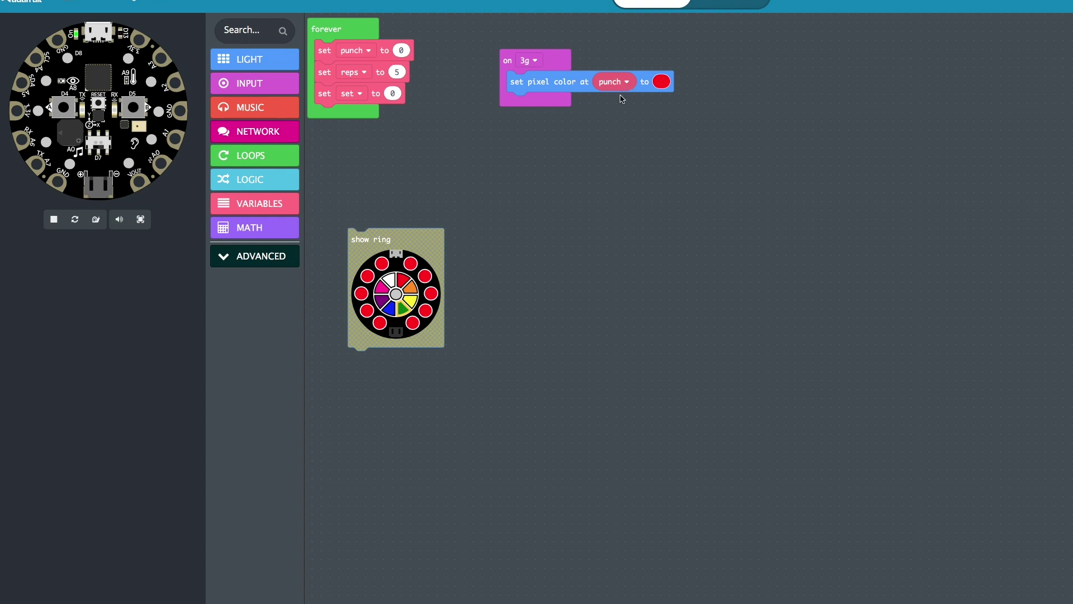
Make that pixel purple and add 'change punch by 1' below it
{"action": "left_click", "coordinate": [662, 83]}
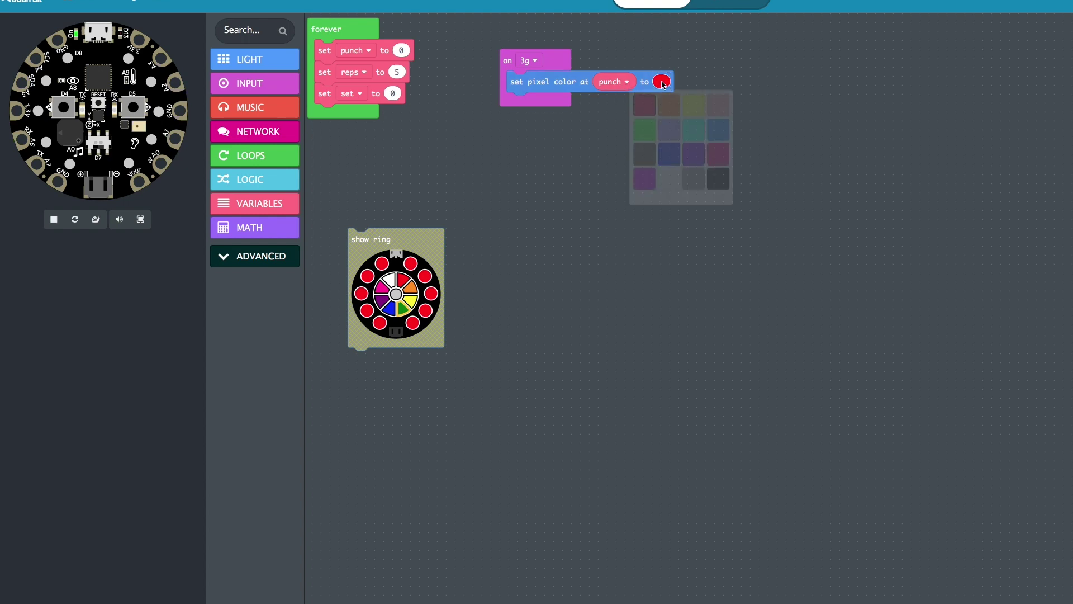
{"action": "left_click", "coordinate": [695, 170]}
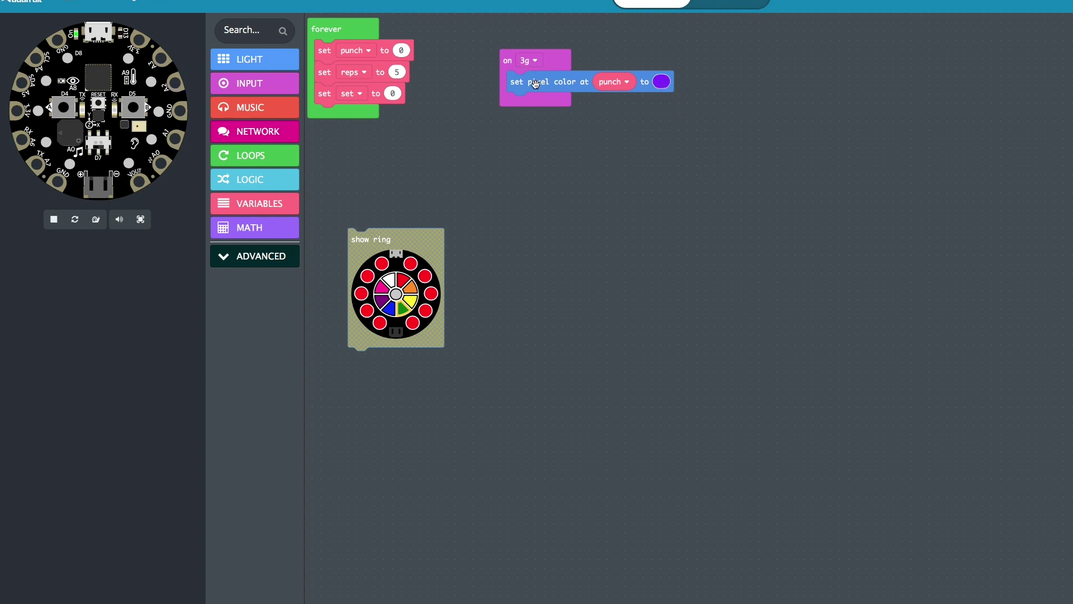
{"action": "left_click_drag", "start_coordinate": [326, 125], "coordinate": [603, 87]}
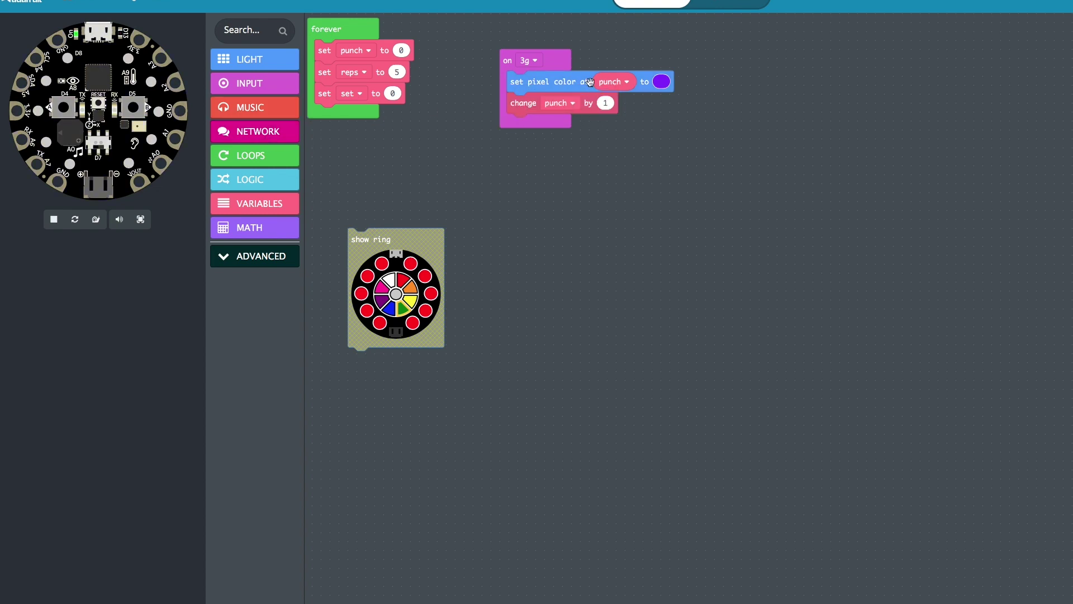
Drop the reps variable into the condition so it checks punch equals reps
{"action": "left_click", "coordinate": [260, 206]}
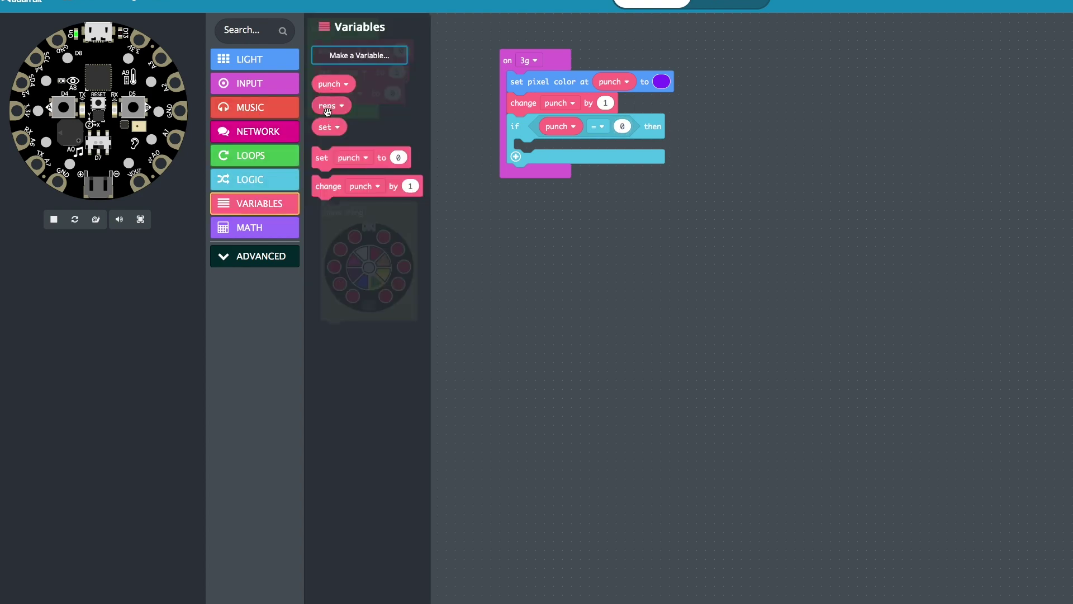
{"action": "left_click_drag", "start_coordinate": [327, 106], "coordinate": [531, 132]}
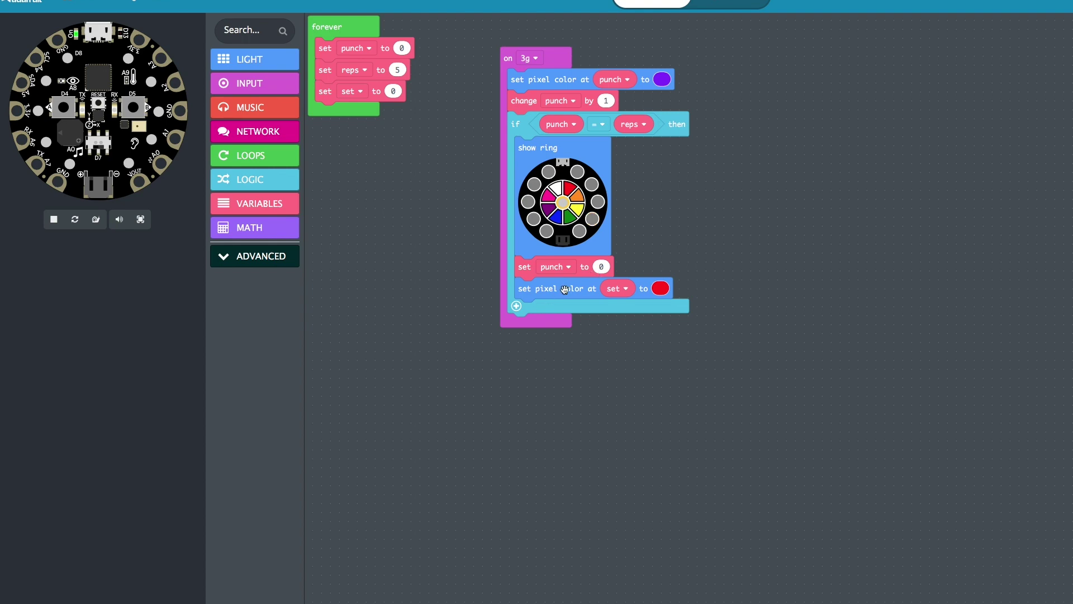
Pull the set-pixel-at-set block out of the if and delete it
{"action": "left_click_drag", "start_coordinate": [563, 289], "coordinate": [744, 228]}
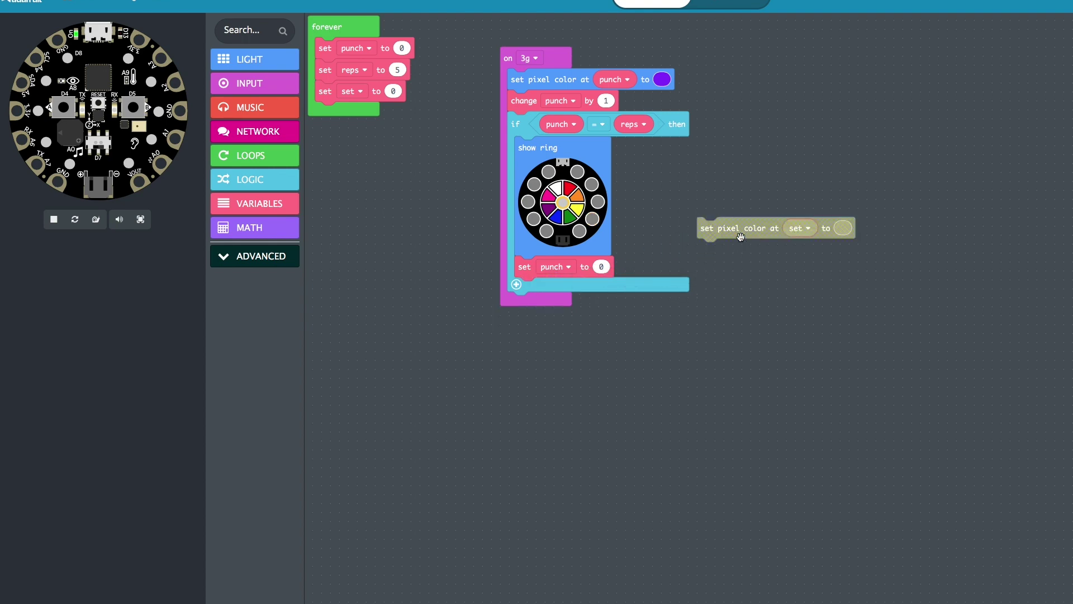
{"action": "right_click", "coordinate": [737, 233]}
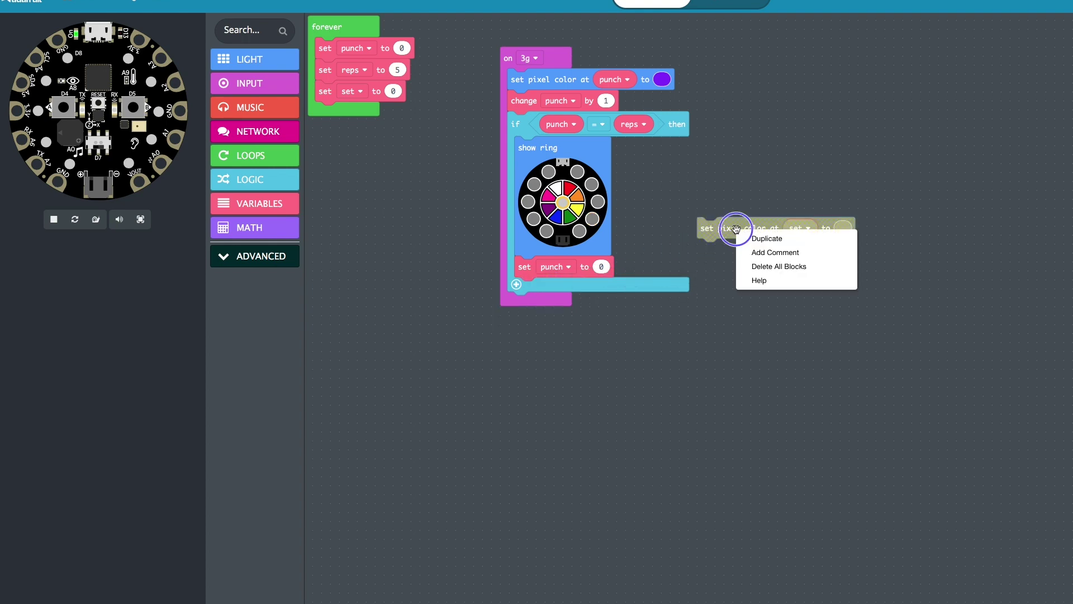
{"action": "left_click", "coordinate": [759, 266]}
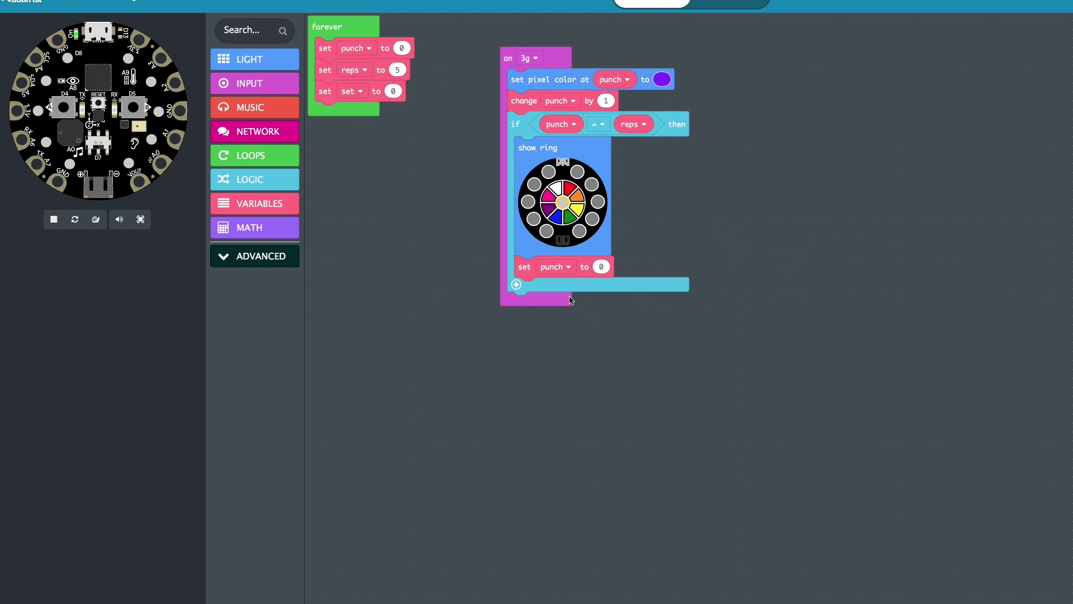
Add a for index loop under 'set punch to 0' with set as its upper limit
{"action": "left_click", "coordinate": [252, 155]}
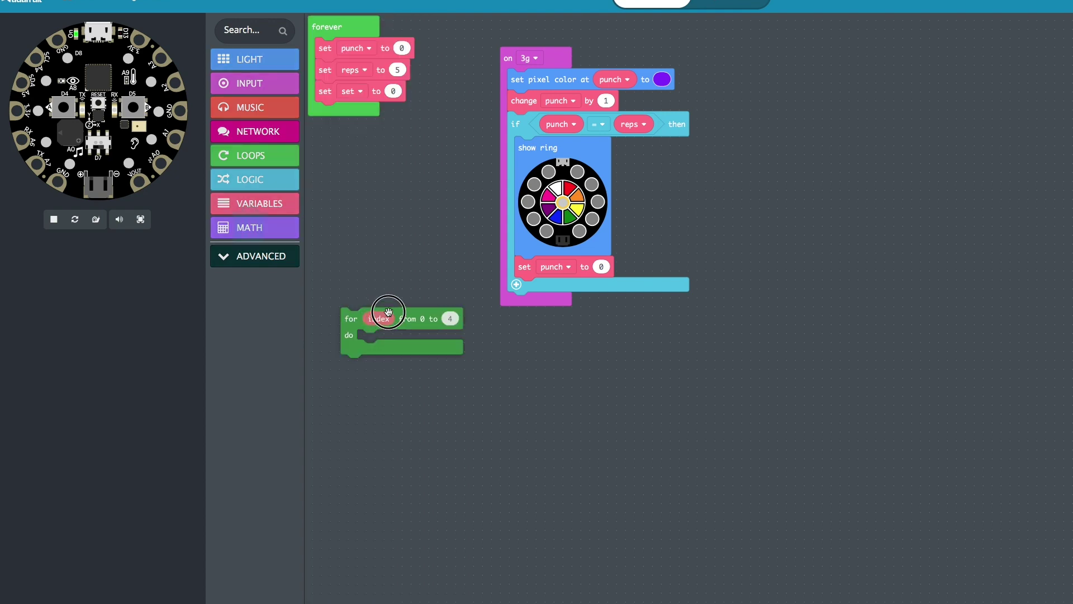
{"action": "left_click_drag", "start_coordinate": [320, 331], "coordinate": [526, 297]}
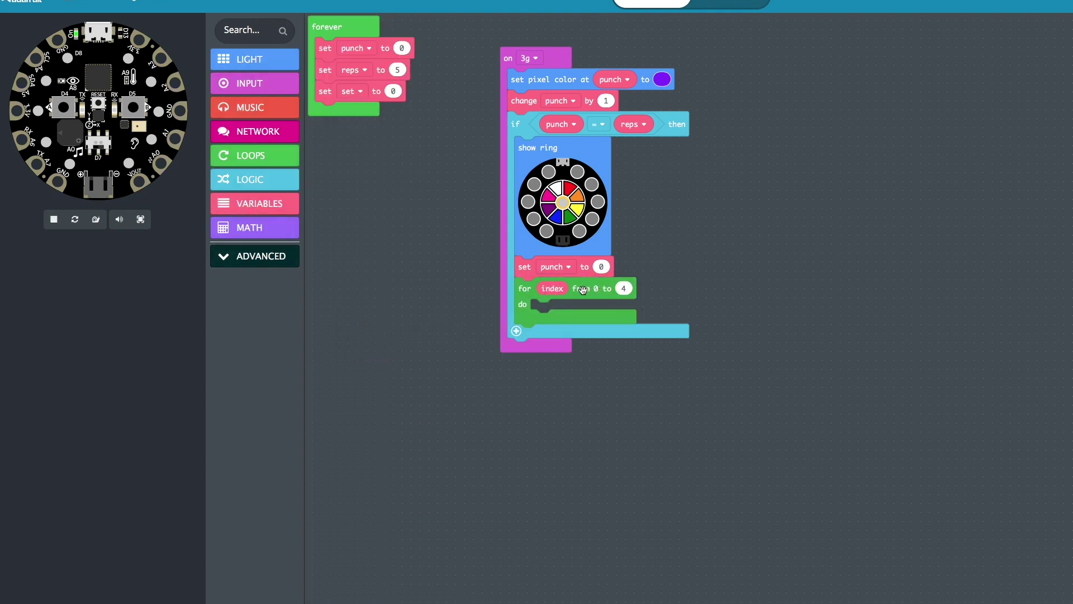
{"action": "left_click", "coordinate": [260, 204]}
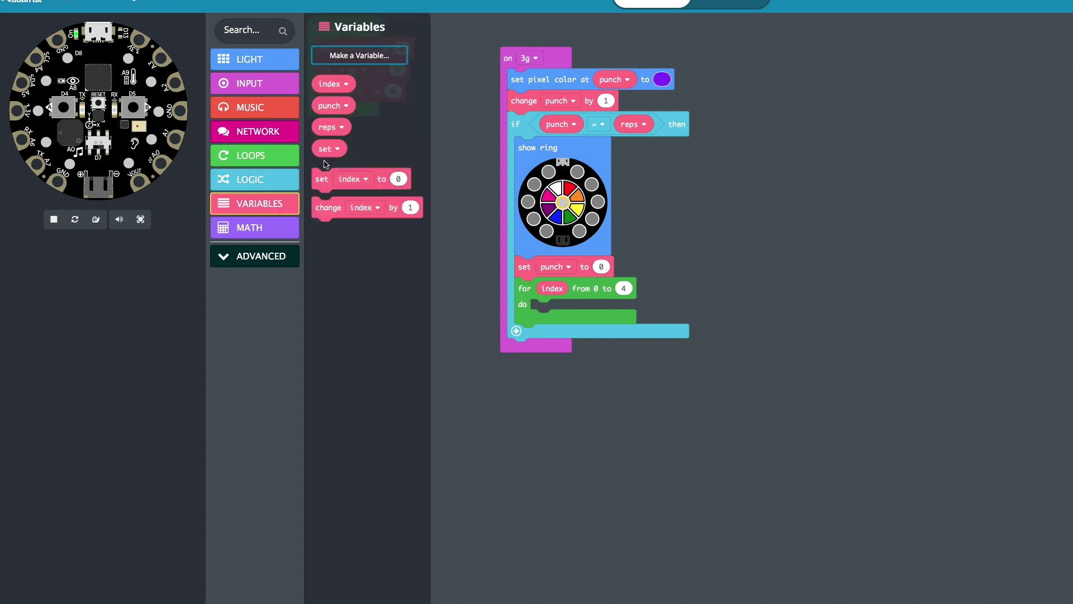
{"action": "left_click_drag", "start_coordinate": [330, 150], "coordinate": [430, 185]}
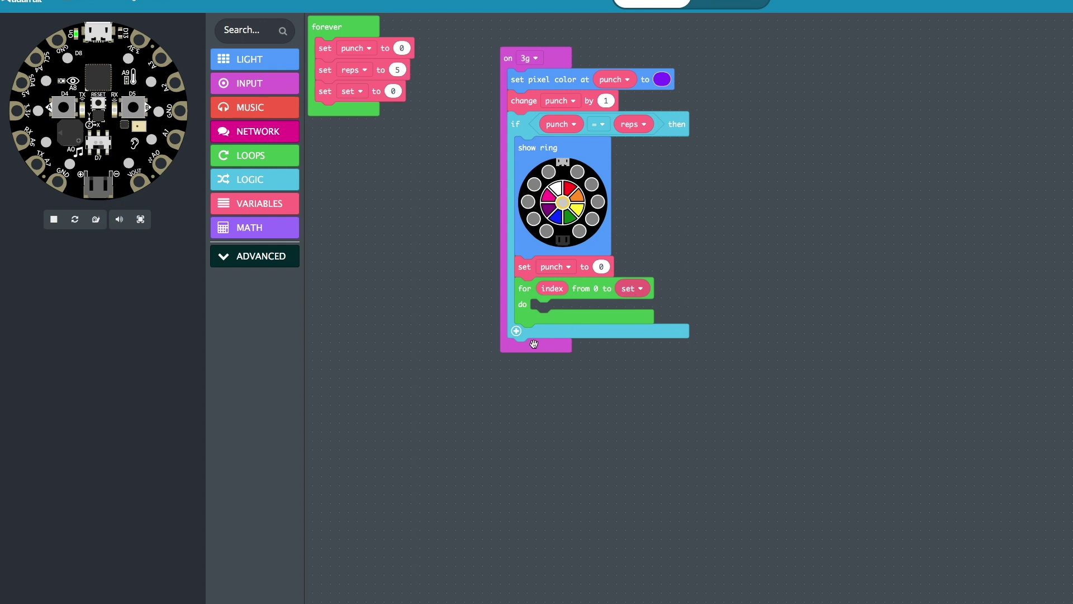
{"action": "right_click", "coordinate": [535, 79]}
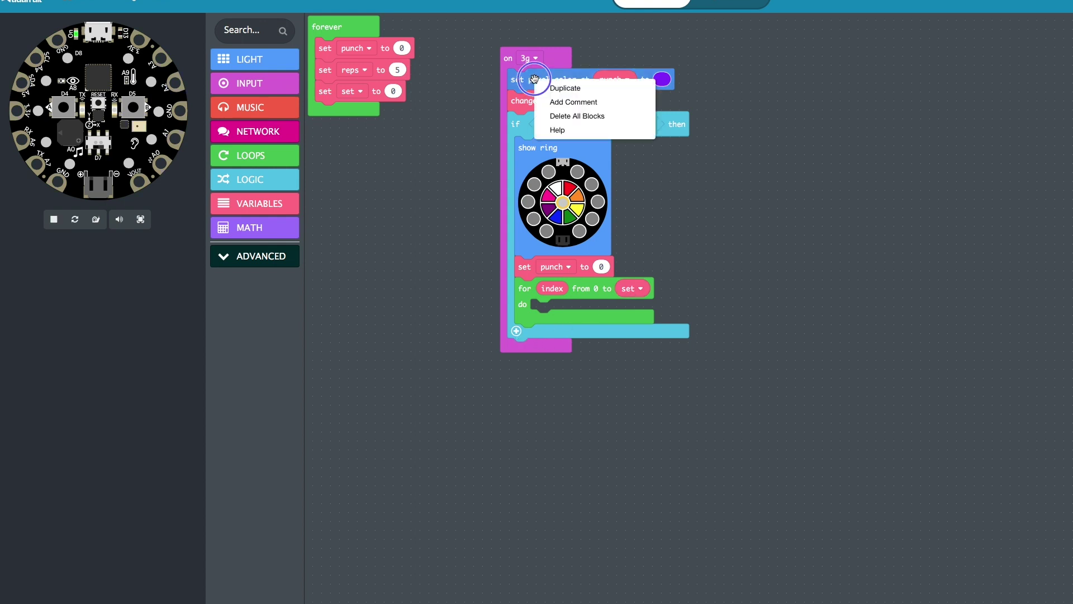
Undo an accidental delete of the pixel colour block, then duplicate it into the loop
{"action": "left_click", "coordinate": [552, 120]}
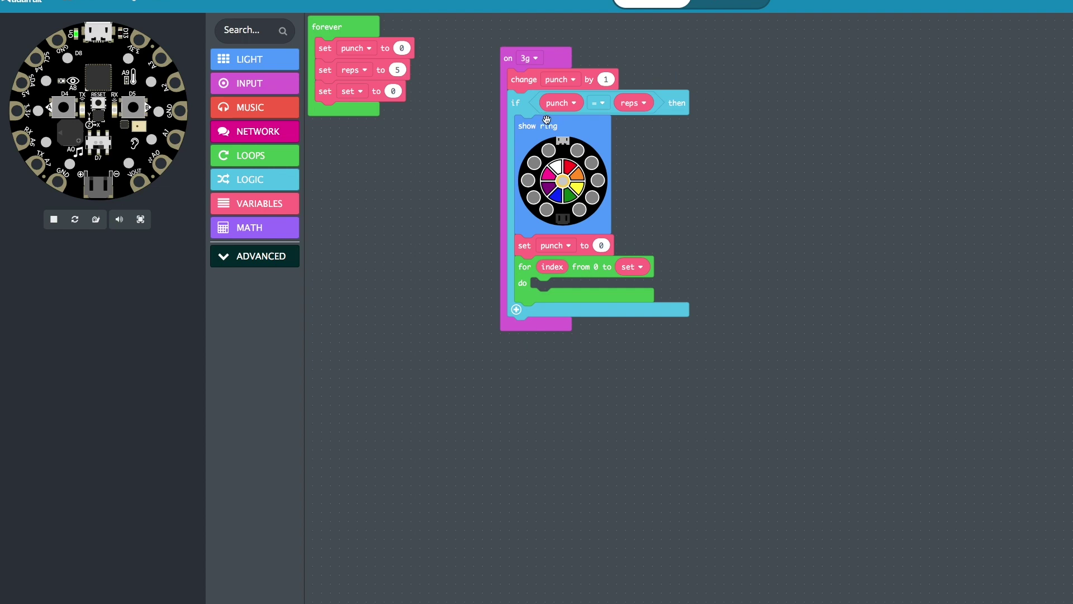
{"action": "key", "text": "ctrl+z"}
{"action": "right_click", "coordinate": [551, 81]}
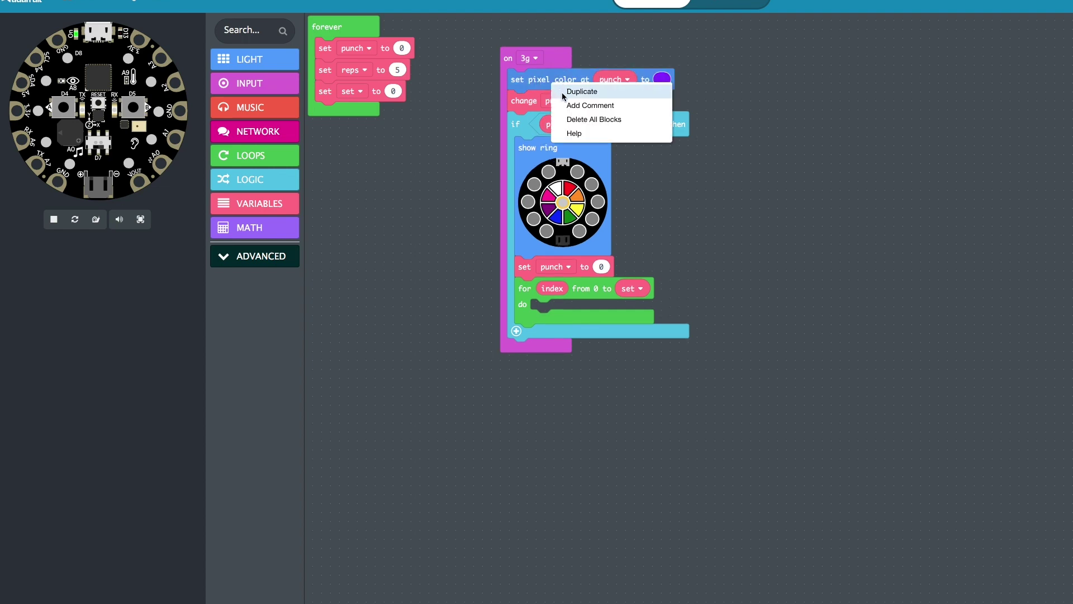
{"action": "left_click", "coordinate": [581, 91]}
{"action": "left_click_drag", "start_coordinate": [610, 165], "coordinate": [591, 309]}
Make the copied pixel red, pick its position variable, and drag out the set variable
{"action": "left_click", "coordinate": [686, 309]}
{"action": "left_click", "coordinate": [668, 343]}
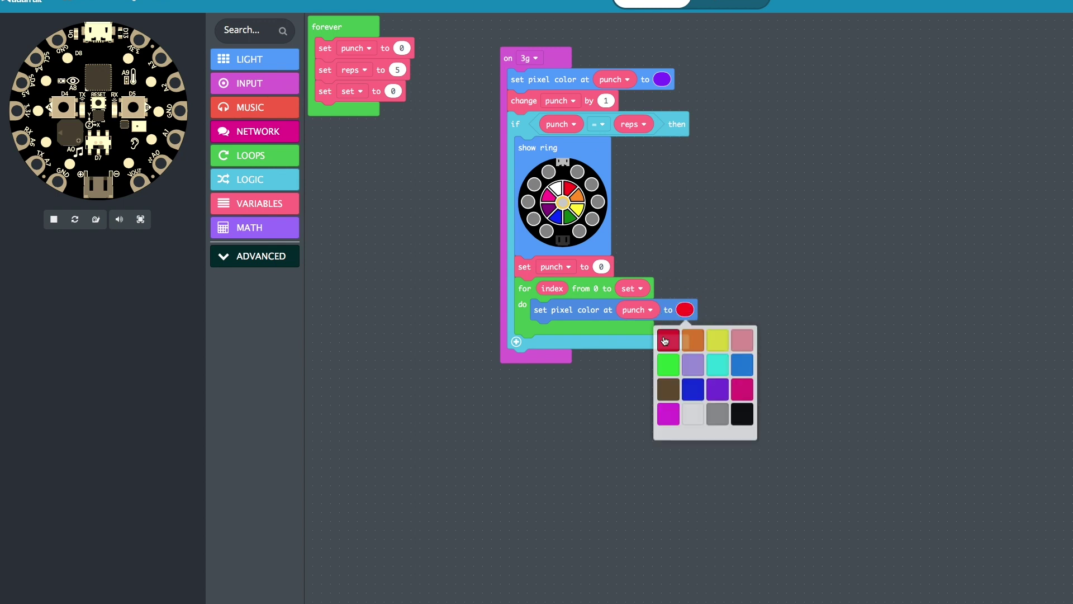
{"action": "left_click", "coordinate": [640, 310]}
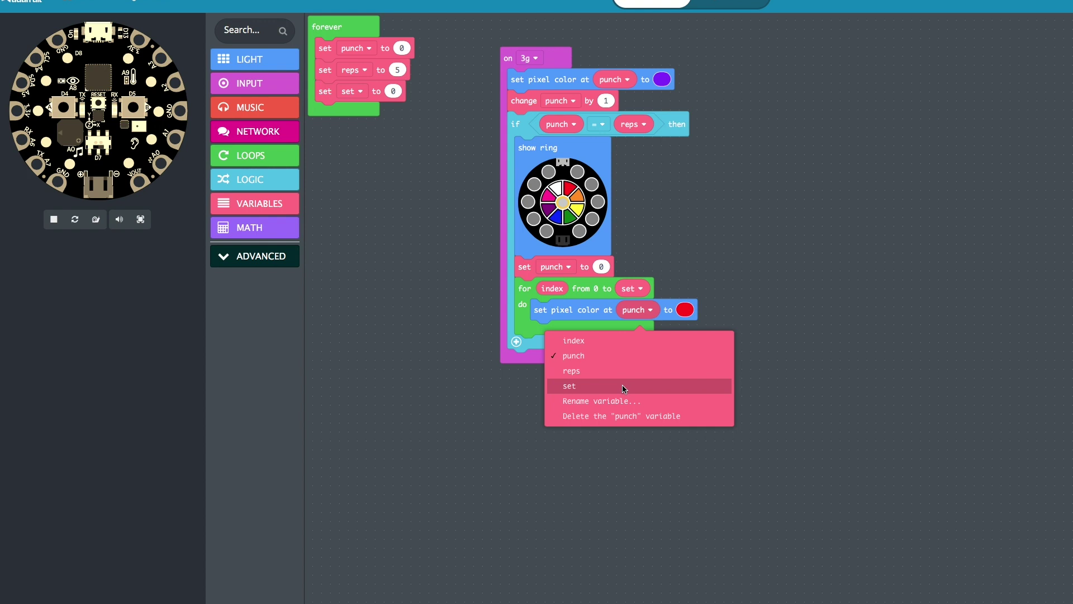
{"action": "left_click", "coordinate": [252, 84]}
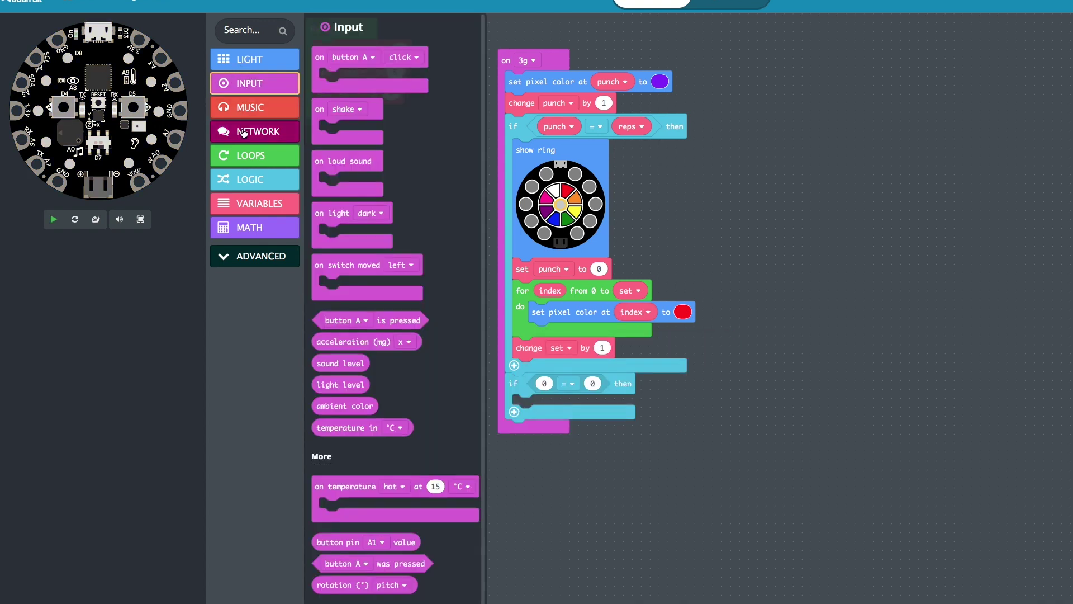
{"action": "left_click", "coordinate": [256, 210]}
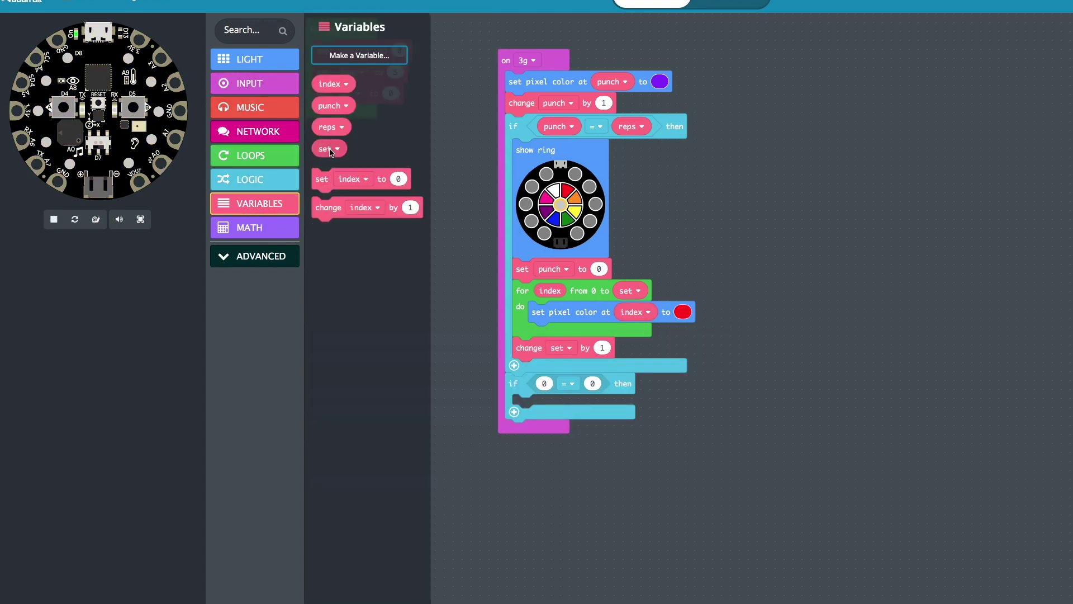
{"action": "left_click_drag", "start_coordinate": [327, 149], "coordinate": [429, 268]}
Check set in the second if, reset punch and set to 0, and attach a show-ring copy
{"action": "left_click_drag", "start_coordinate": [546, 385], "coordinate": [543, 387]}
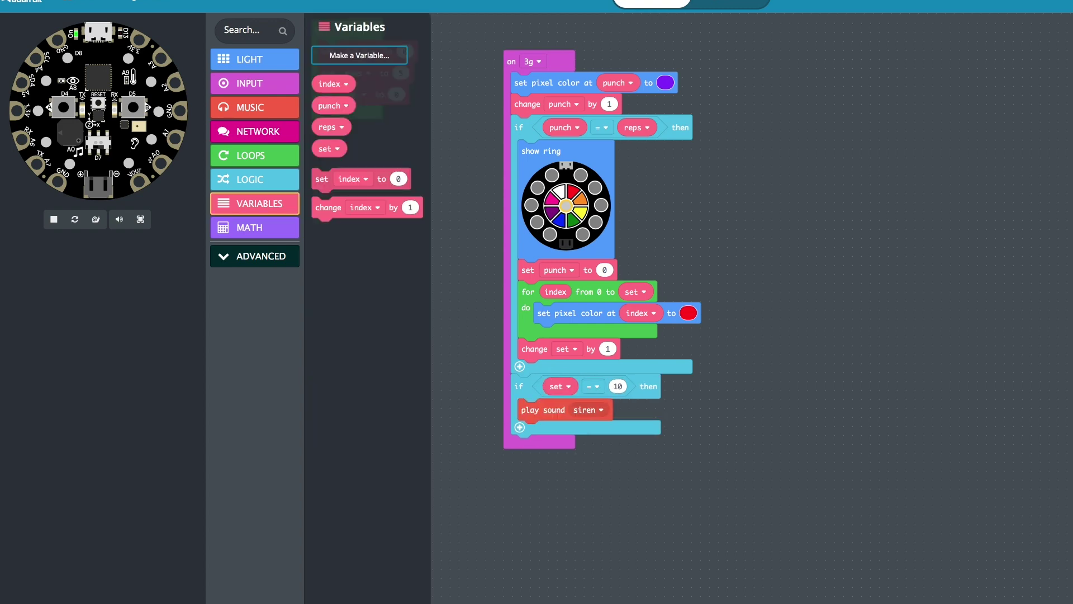
{"action": "left_click_drag", "start_coordinate": [321, 179], "coordinate": [524, 426]}
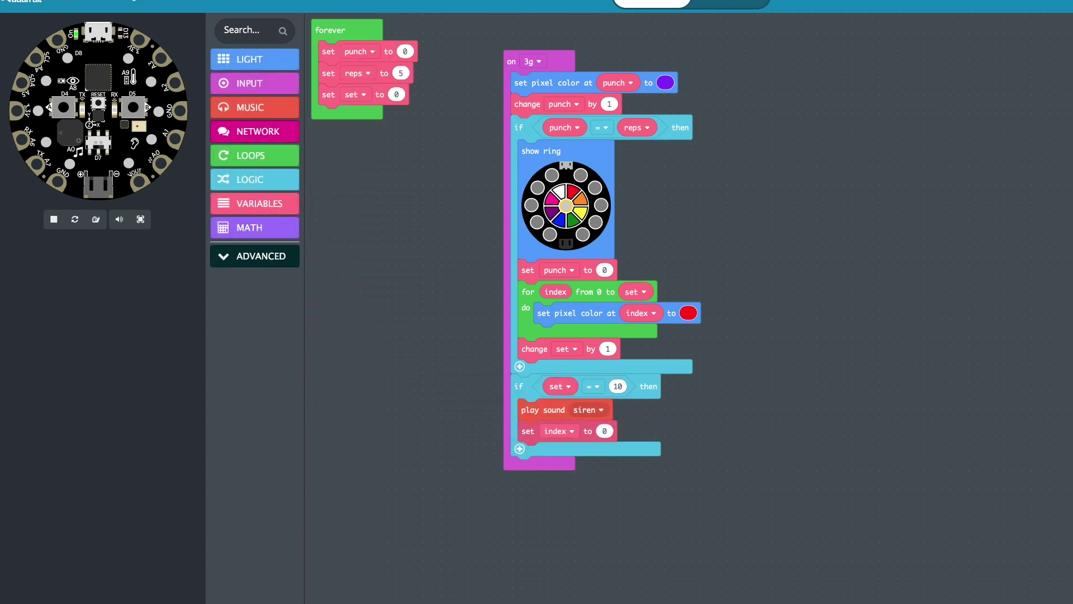
{"action": "left_click", "coordinate": [571, 431]}
{"action": "left_click", "coordinate": [521, 474]}
{"action": "left_click", "coordinate": [495, 523]}
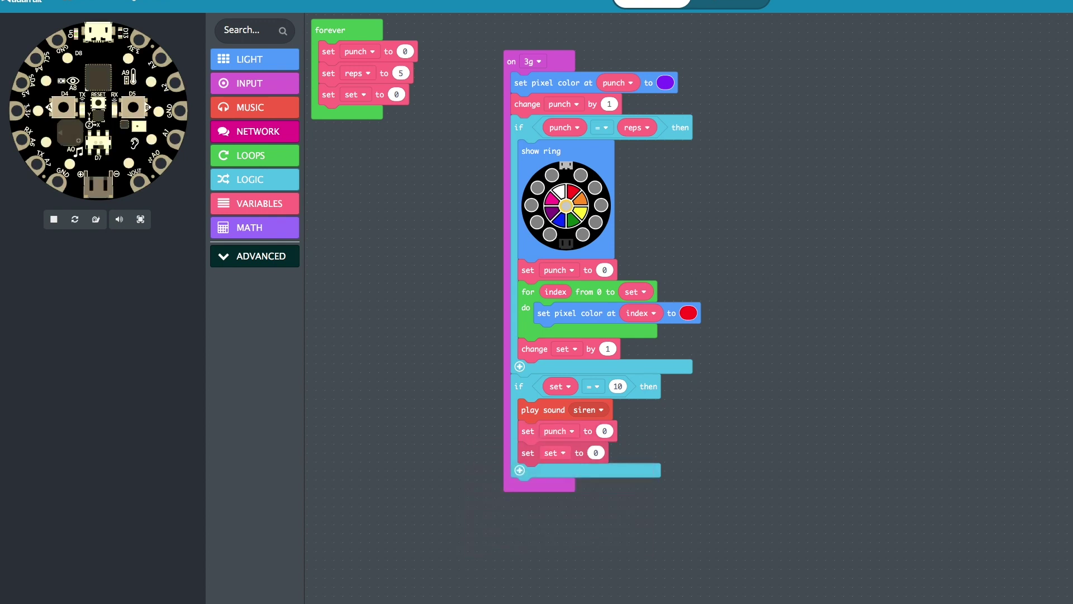
{"action": "left_click_drag", "start_coordinate": [554, 168], "coordinate": [557, 479]}
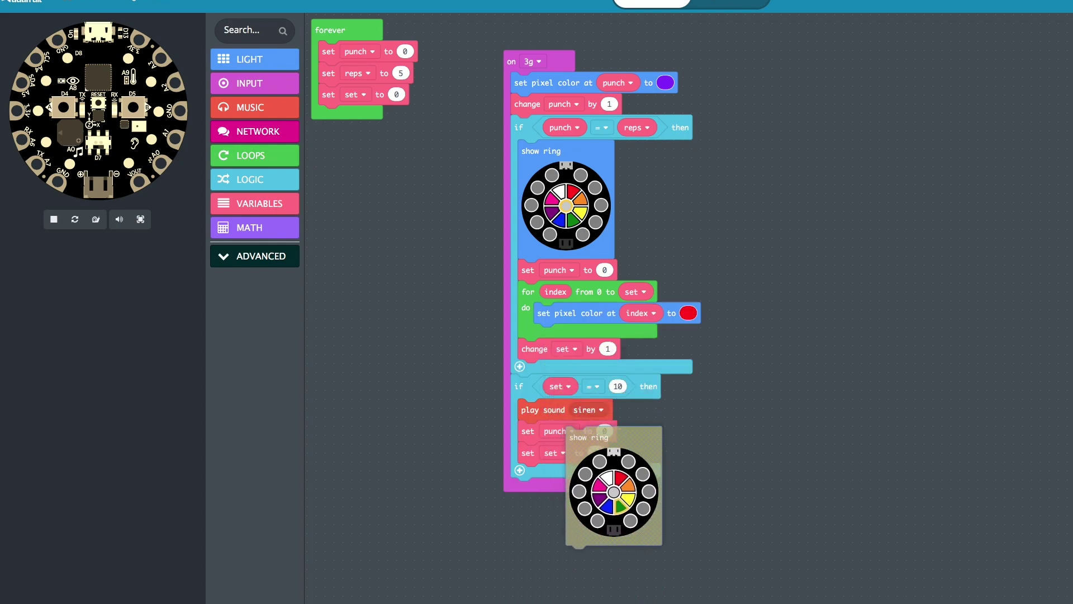
{"action": "left_click_drag", "start_coordinate": [558, 479], "coordinate": [558, 478]}
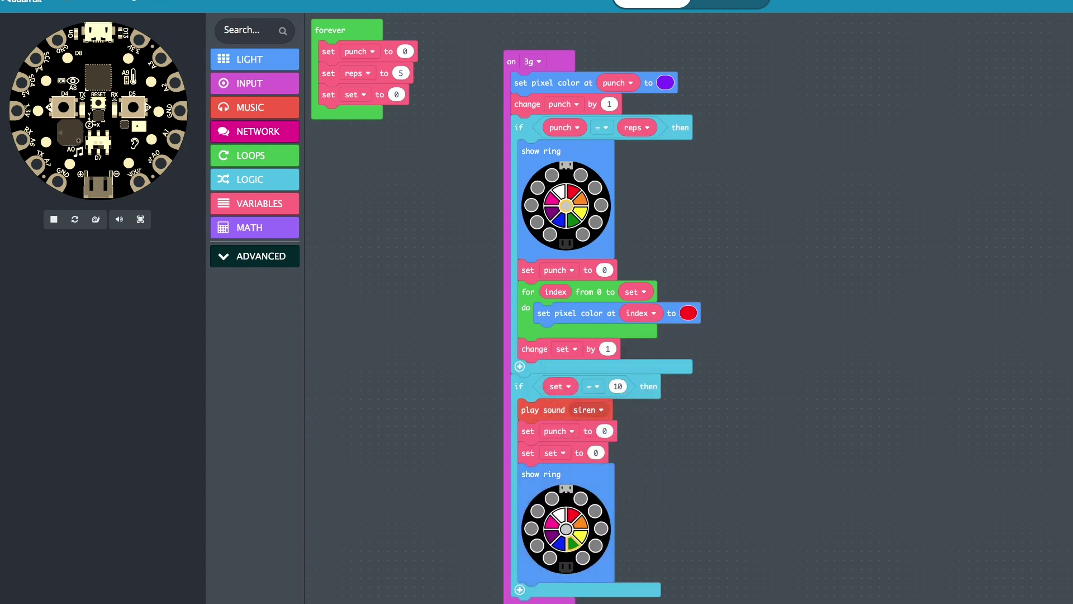